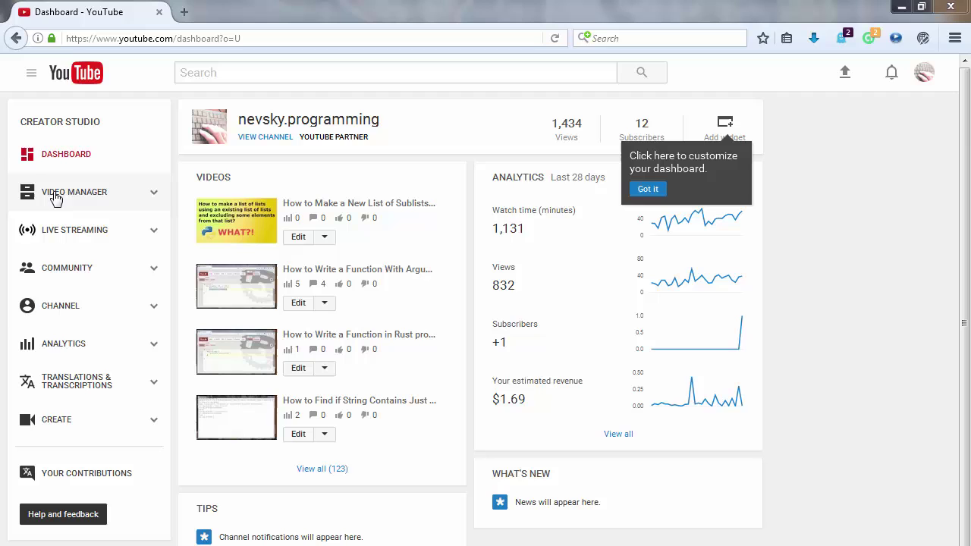
Select the Python sublists video in the uploaded videos list and open its Info & Settings page
{"action": "left_click", "coordinate": [66, 197]}
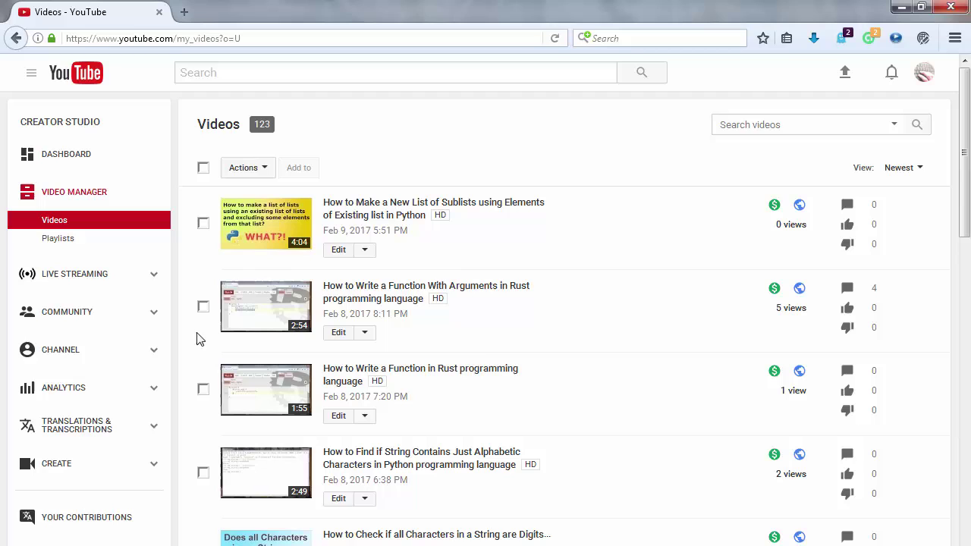
{"action": "left_click", "coordinate": [203, 224]}
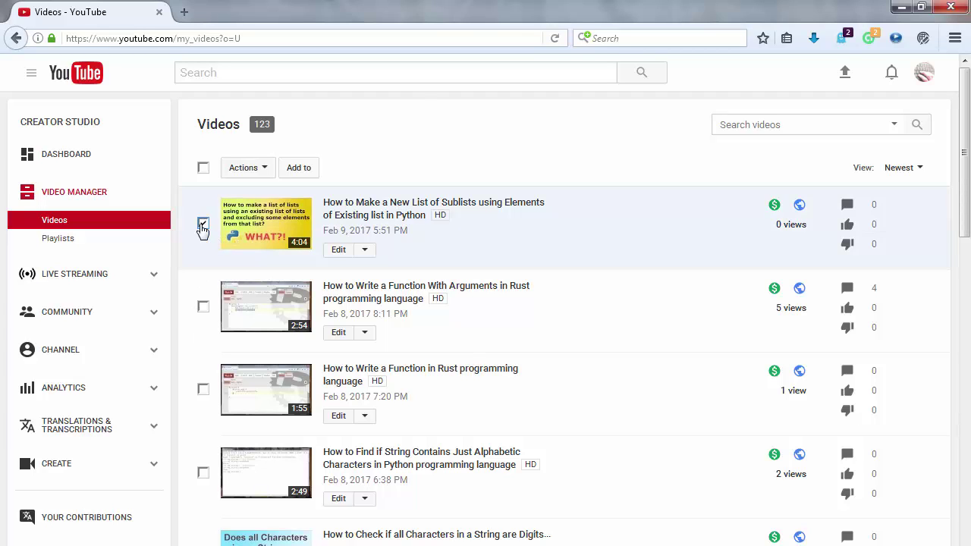
{"action": "left_click", "coordinate": [338, 252]}
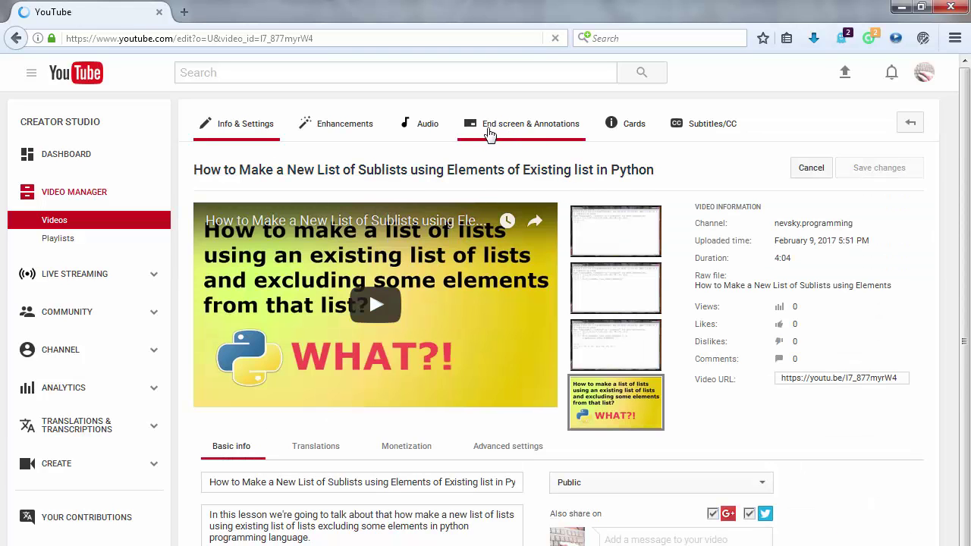
Switch to the End screen & Annotations tab and preview the Add element choices without adding any
{"action": "left_click", "coordinate": [544, 132]}
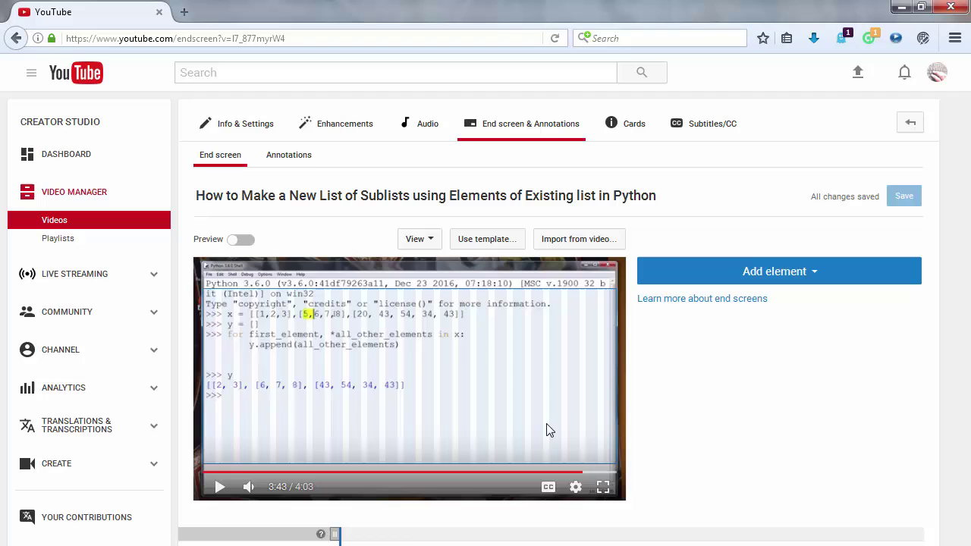
{"action": "left_click", "coordinate": [812, 276]}
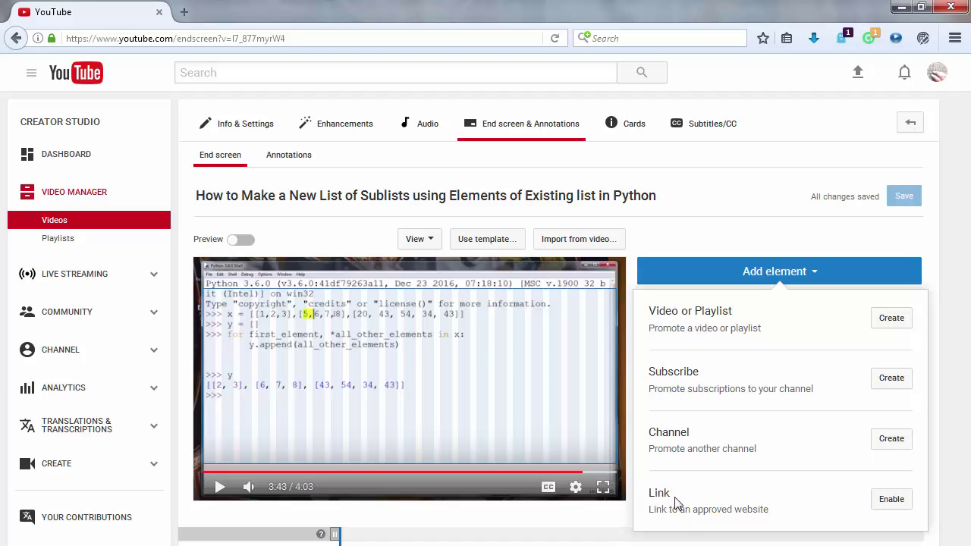
{"action": "left_click", "coordinate": [768, 279]}
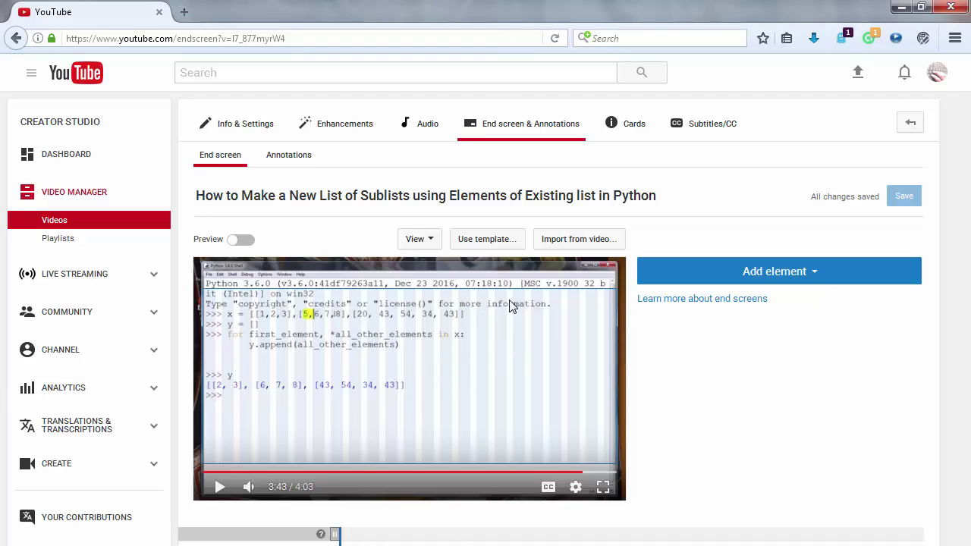
Apply the end screen template with subscribe bottom-left and a video bottom-right
{"action": "left_click", "coordinate": [479, 244]}
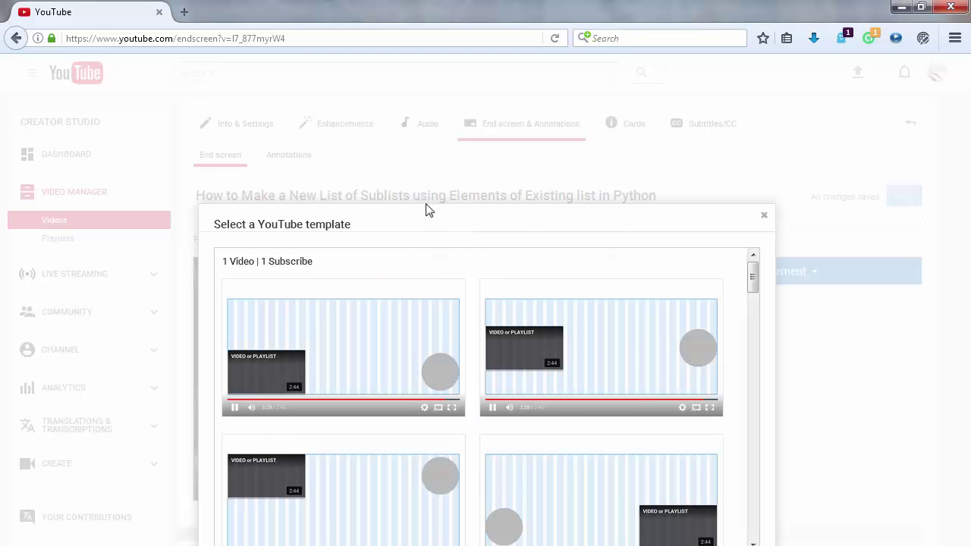
{"action": "scroll", "coordinate": [480, 324], "scroll_direction": "down", "scroll_amount": 2}
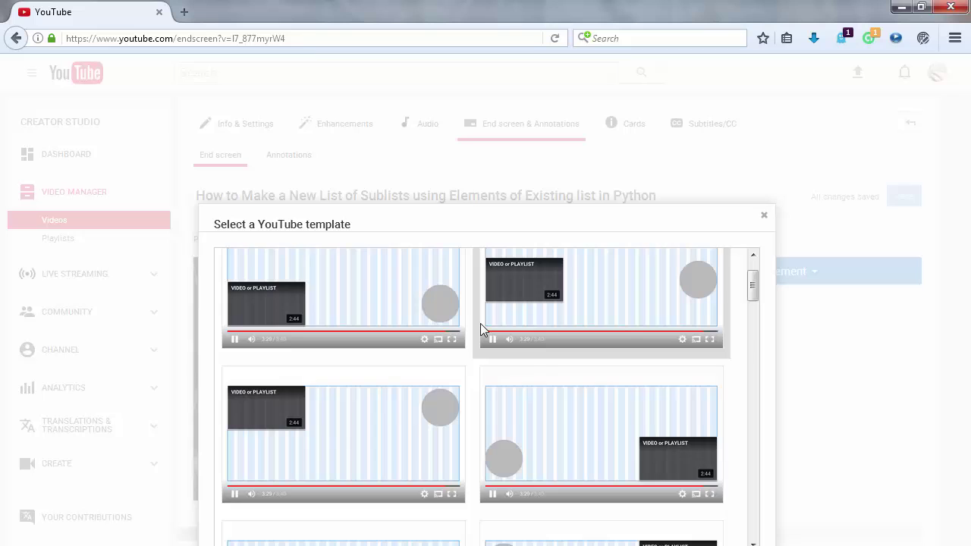
{"action": "scroll", "coordinate": [480, 325], "scroll_direction": "up", "scroll_amount": 2}
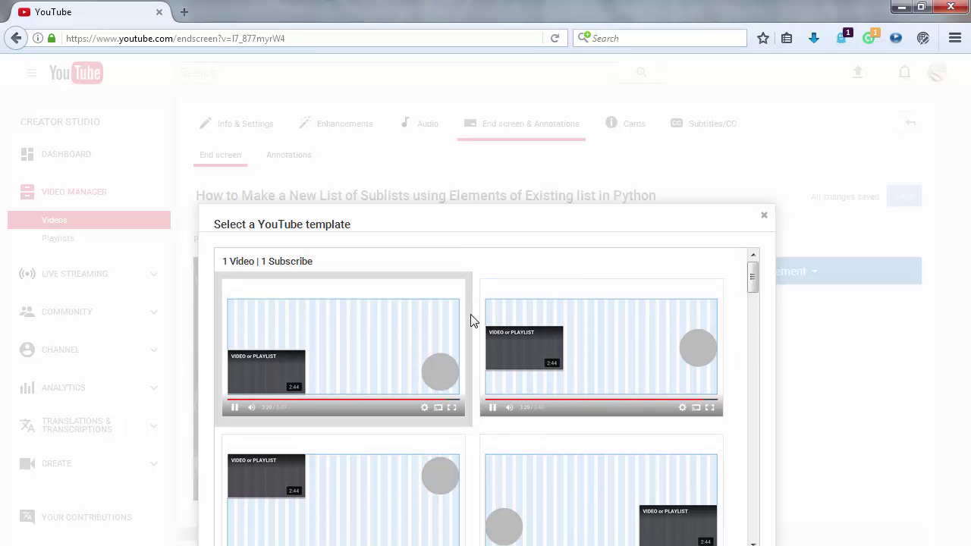
{"action": "scroll", "coordinate": [481, 397], "scroll_direction": "down", "scroll_amount": 2}
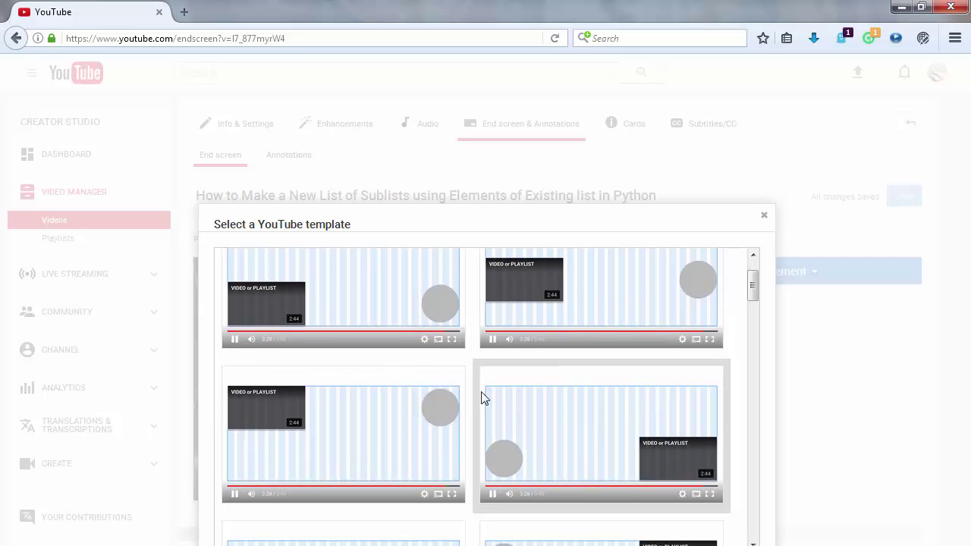
{"action": "scroll", "coordinate": [482, 398], "scroll_direction": "down", "scroll_amount": 2}
{"action": "scroll", "coordinate": [481, 391], "scroll_direction": "down", "scroll_amount": 3}
{"action": "scroll", "coordinate": [481, 391], "scroll_direction": "down", "scroll_amount": 3}
{"action": "scroll", "coordinate": [481, 391], "scroll_direction": "down", "scroll_amount": 2}
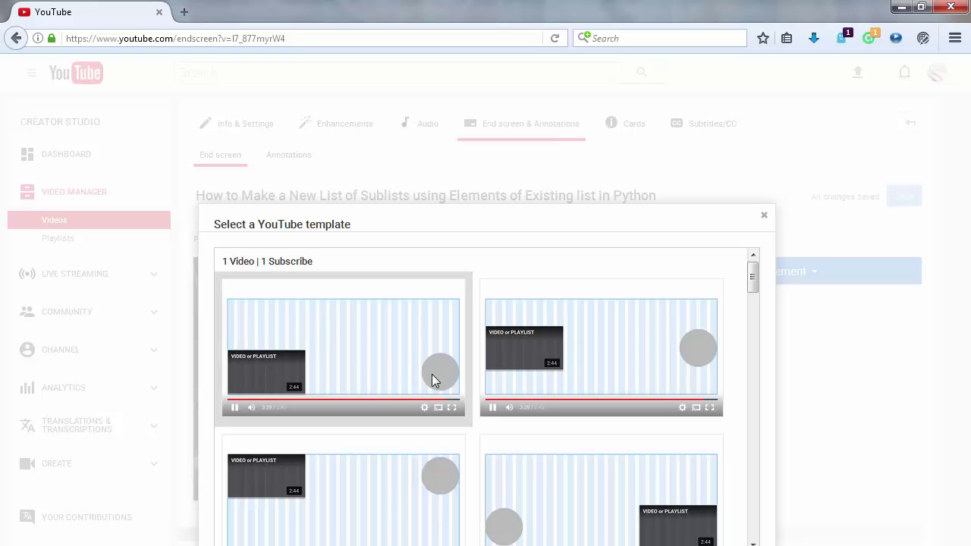
{"action": "scroll", "coordinate": [439, 378], "scroll_direction": "down", "scroll_amount": 5}
{"action": "scroll", "coordinate": [438, 383], "scroll_direction": "down", "scroll_amount": 3}
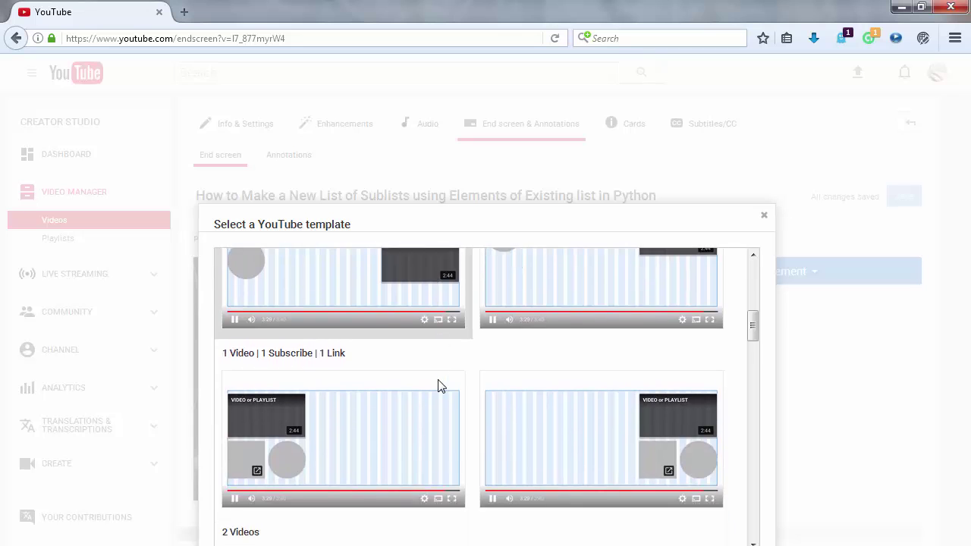
{"action": "scroll", "coordinate": [438, 386], "scroll_direction": "down", "scroll_amount": 2}
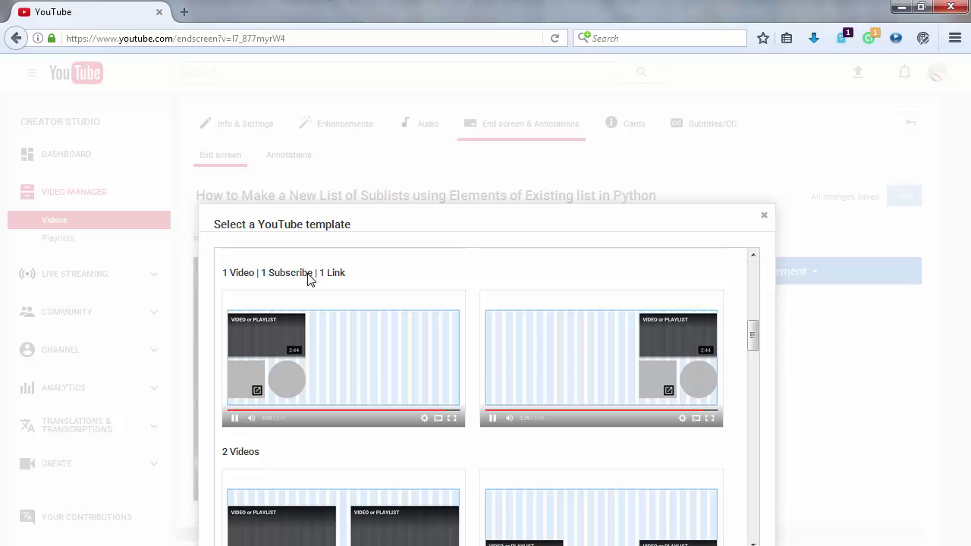
{"action": "scroll", "coordinate": [605, 373], "scroll_direction": "down", "scroll_amount": 3}
{"action": "scroll", "coordinate": [513, 372], "scroll_direction": "up", "scroll_amount": 1}
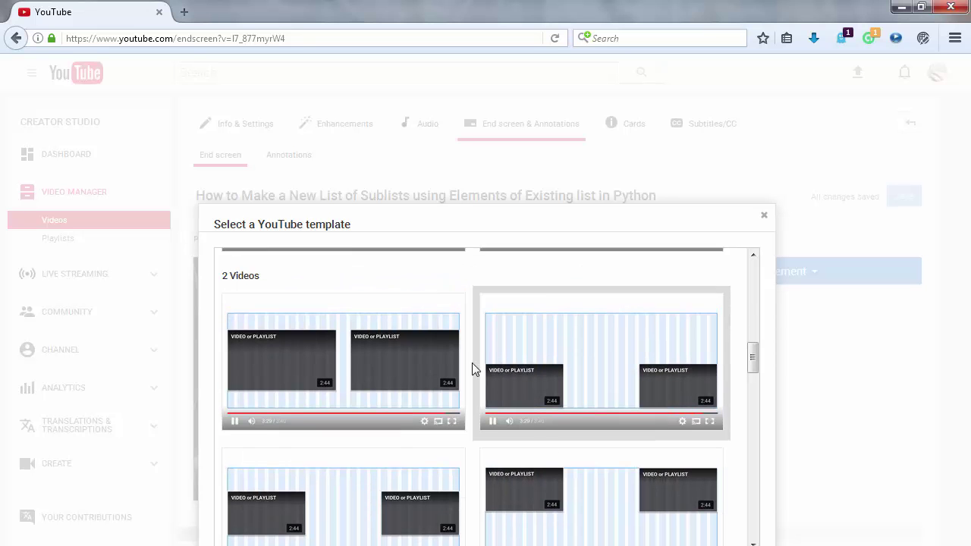
{"action": "scroll", "coordinate": [455, 429], "scroll_direction": "down", "scroll_amount": 3}
{"action": "scroll", "coordinate": [410, 440], "scroll_direction": "down", "scroll_amount": 2}
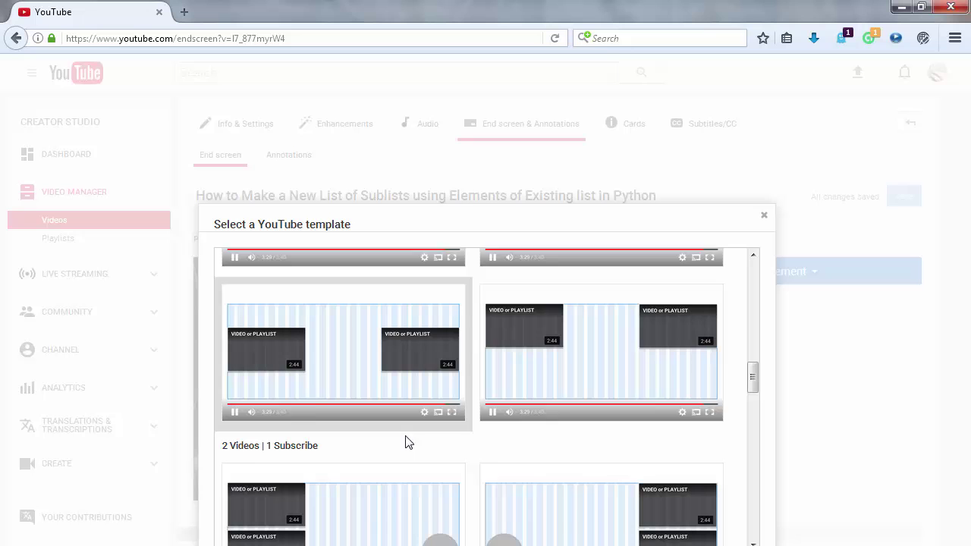
{"action": "scroll", "coordinate": [372, 429], "scroll_direction": "down", "scroll_amount": 2}
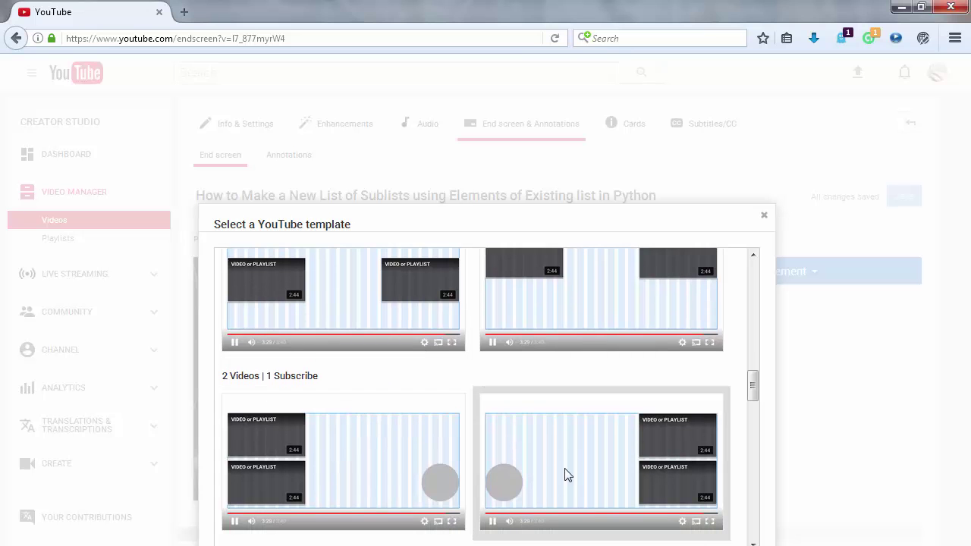
{"action": "scroll", "coordinate": [463, 445], "scroll_direction": "down", "scroll_amount": 3}
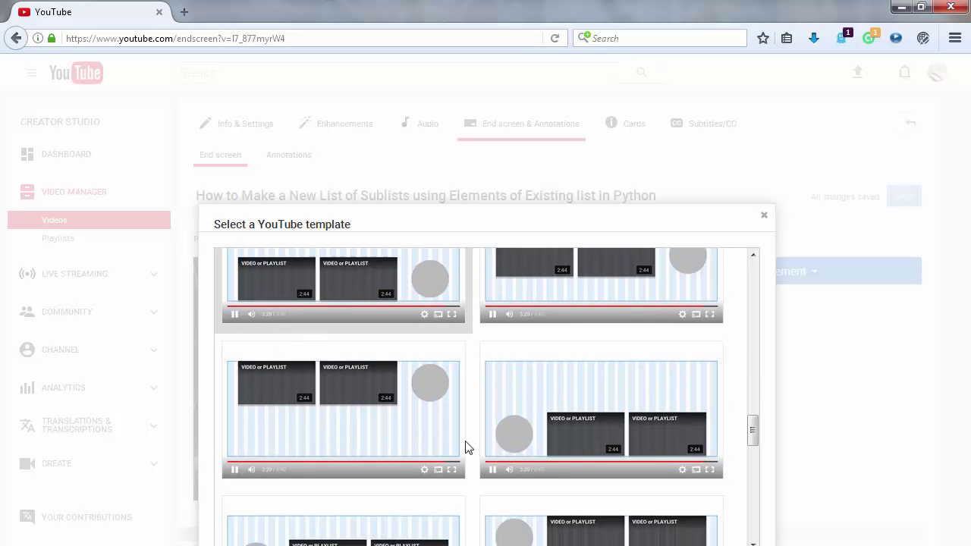
{"action": "scroll", "coordinate": [466, 448], "scroll_direction": "down", "scroll_amount": 1}
{"action": "scroll", "coordinate": [467, 448], "scroll_direction": "down", "scroll_amount": 2}
{"action": "scroll", "coordinate": [467, 448], "scroll_direction": "down", "scroll_amount": 1}
{"action": "scroll", "coordinate": [467, 448], "scroll_direction": "down", "scroll_amount": 1}
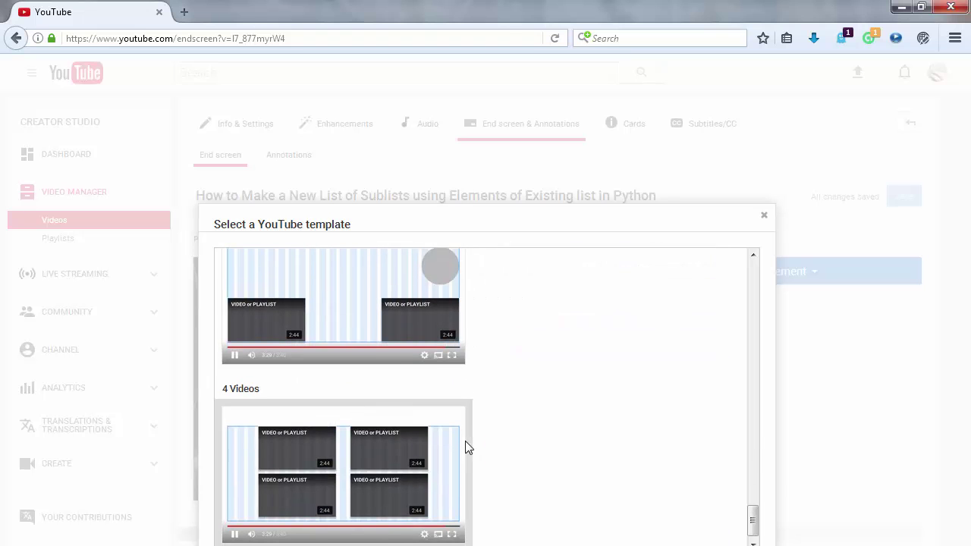
{"action": "scroll", "coordinate": [466, 447], "scroll_direction": "down", "scroll_amount": 1}
{"action": "scroll", "coordinate": [470, 402], "scroll_direction": "up", "scroll_amount": 5}
{"action": "scroll", "coordinate": [474, 403], "scroll_direction": "up", "scroll_amount": 5}
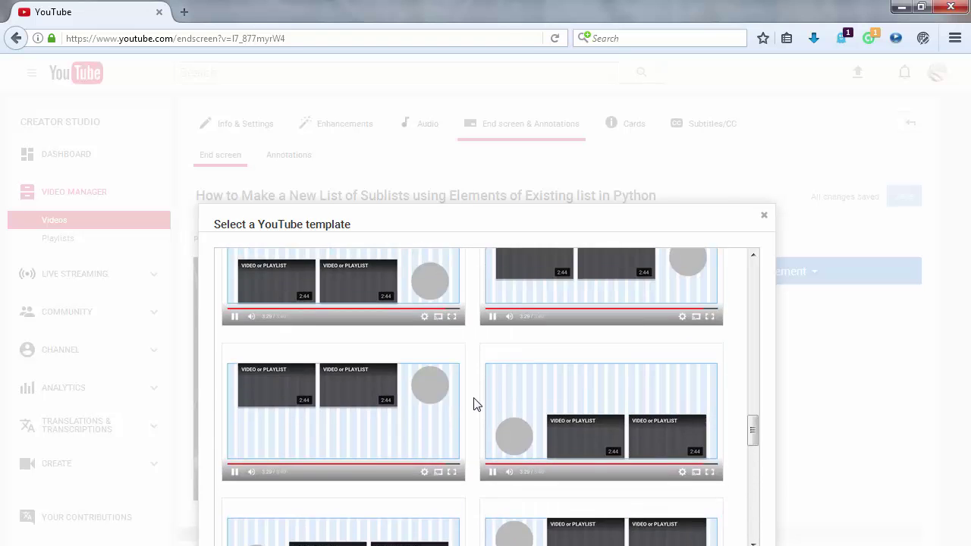
{"action": "scroll", "coordinate": [474, 403], "scroll_direction": "up", "scroll_amount": 5}
{"action": "scroll", "coordinate": [473, 402], "scroll_direction": "up", "scroll_amount": 5}
{"action": "scroll", "coordinate": [473, 403], "scroll_direction": "up", "scroll_amount": 1}
{"action": "scroll", "coordinate": [522, 399], "scroll_direction": "down", "scroll_amount": 3}
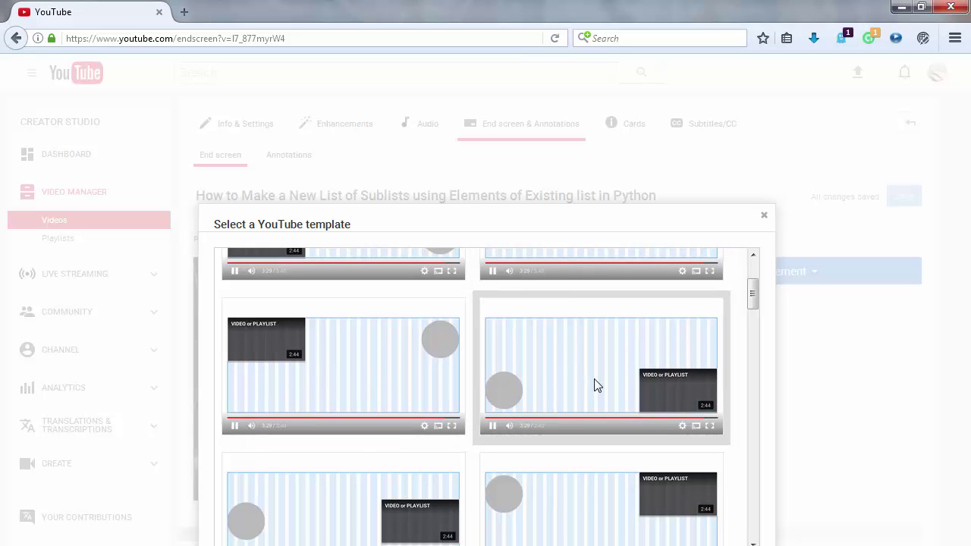
{"action": "scroll", "coordinate": [594, 378], "scroll_direction": "up", "scroll_amount": 3}
{"action": "scroll", "coordinate": [599, 377], "scroll_direction": "down", "scroll_amount": 3}
{"action": "left_click", "coordinate": [573, 370]}
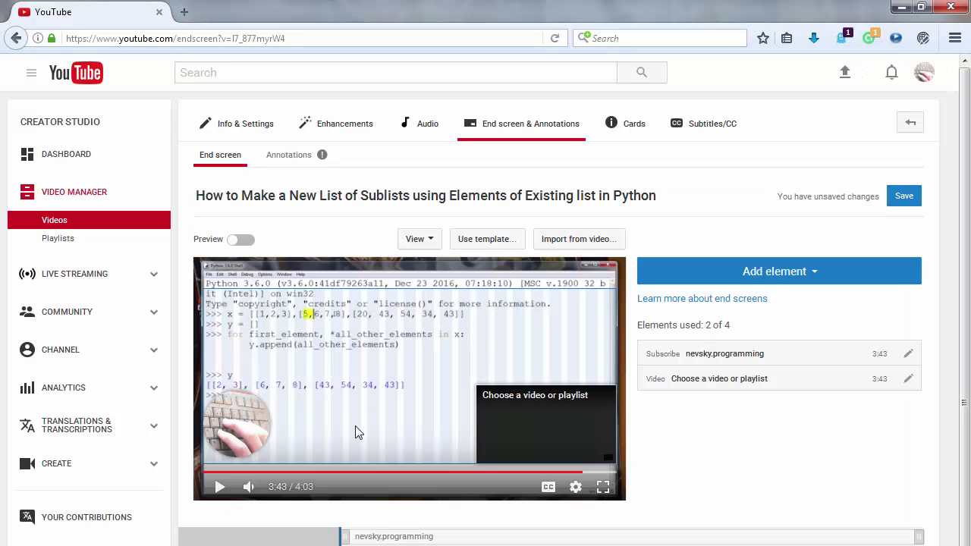
Move the Subscribe circle about 20 px to the right in the end screen preview
{"action": "left_click", "coordinate": [235, 422]}
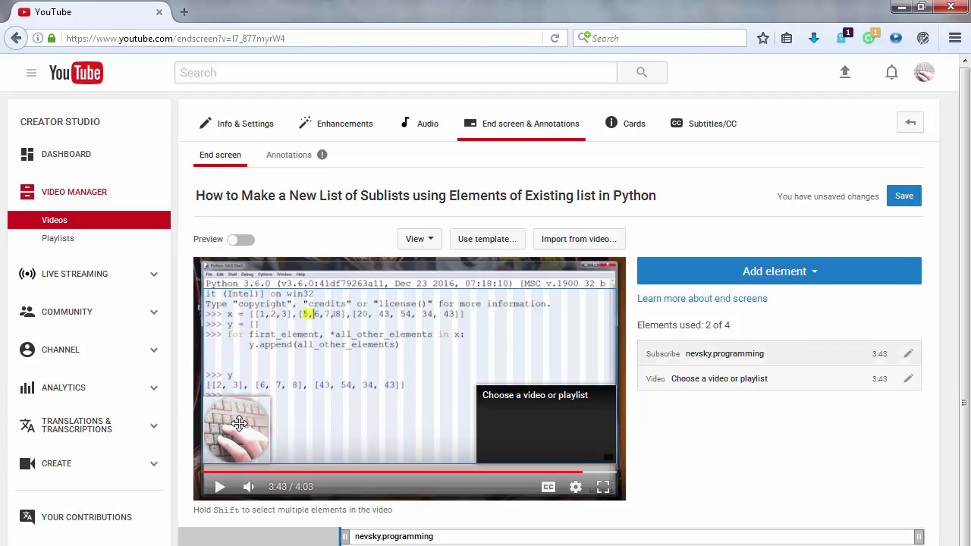
{"action": "left_click_drag", "start_coordinate": [238, 423], "coordinate": [253, 421]}
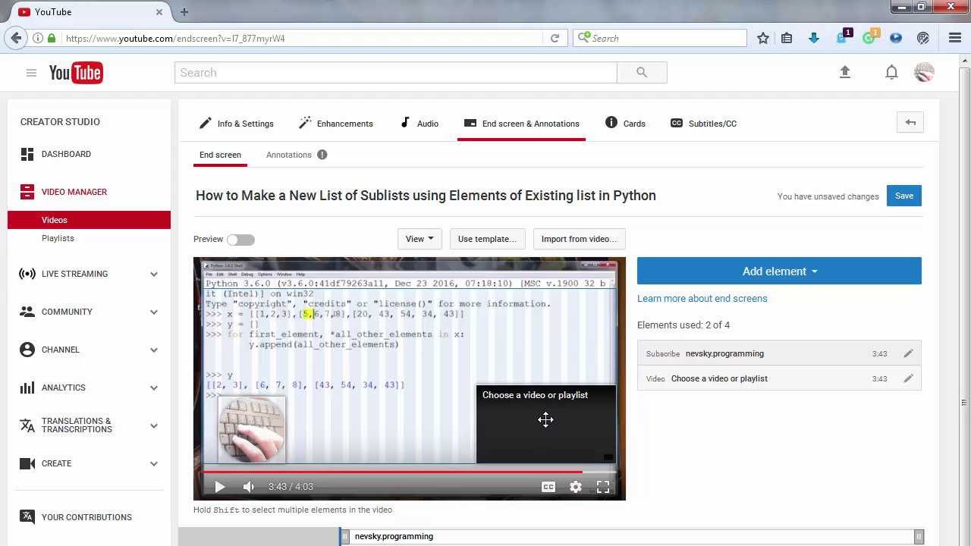
Set the video placeholder element to Best for viewer and confirm it
{"action": "left_click", "coordinate": [546, 419]}
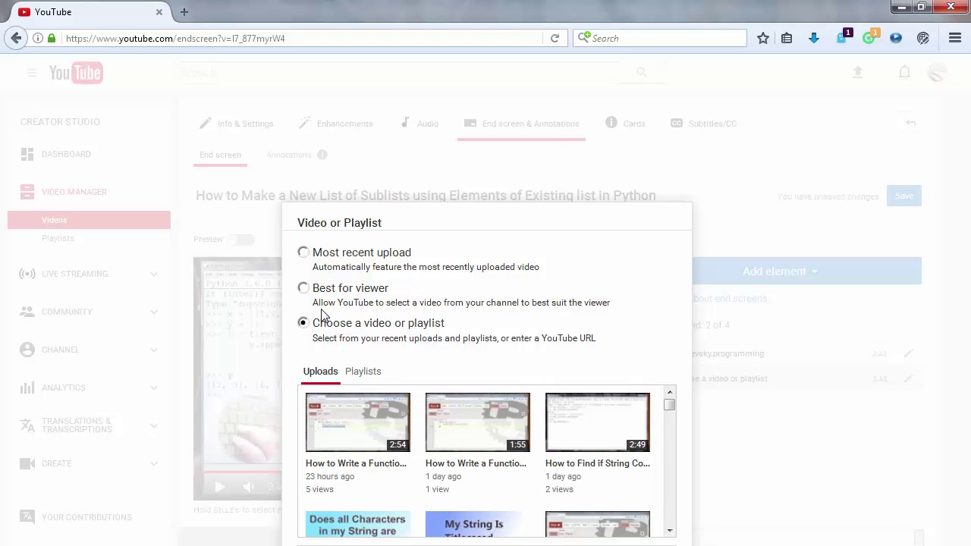
{"action": "left_click", "coordinate": [304, 290]}
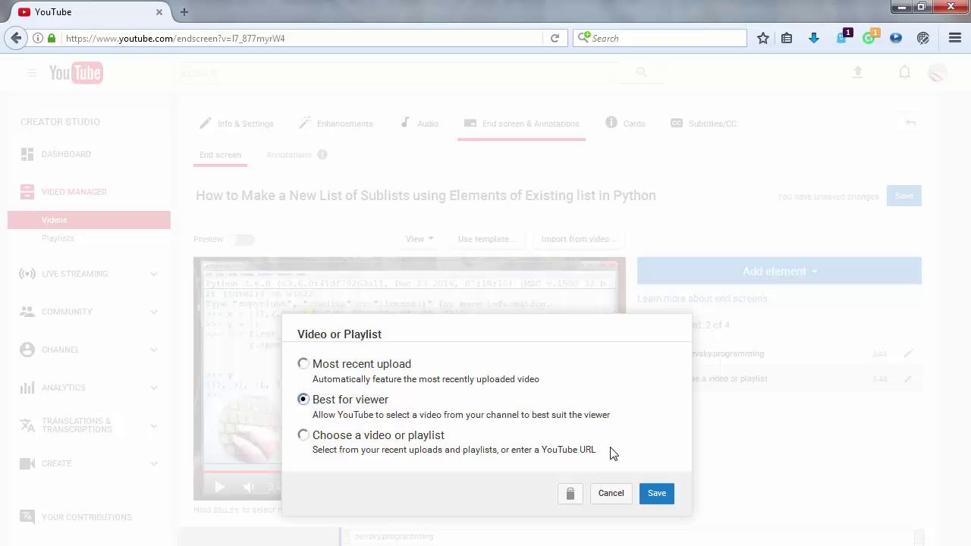
{"action": "left_click", "coordinate": [655, 497]}
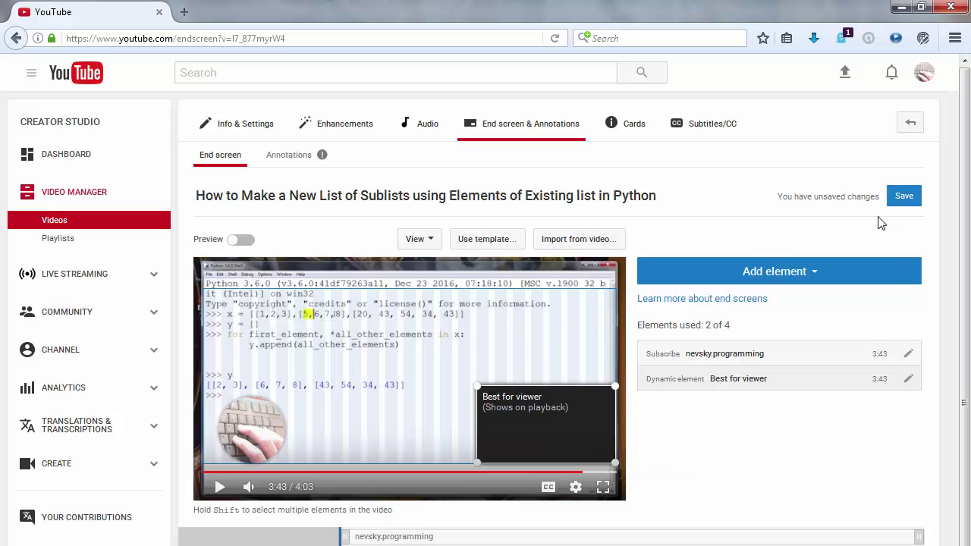
Save the end screen and go back to the Video Manager
{"action": "left_click", "coordinate": [902, 199]}
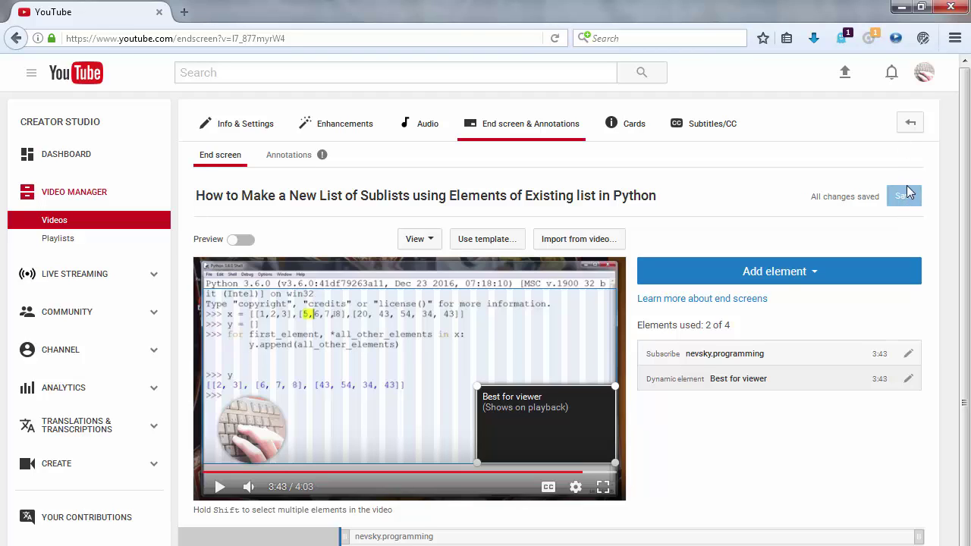
{"action": "left_click", "coordinate": [910, 126]}
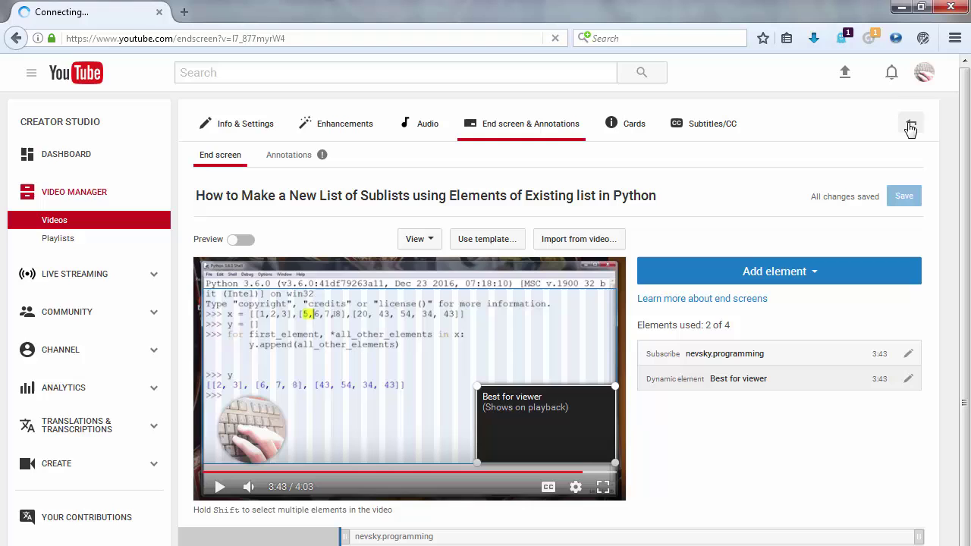